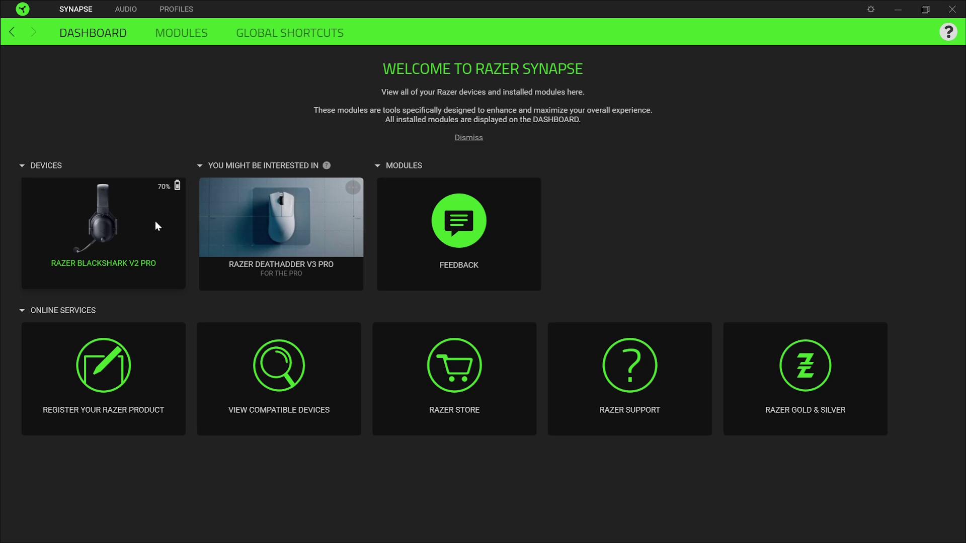
click(136, 229)
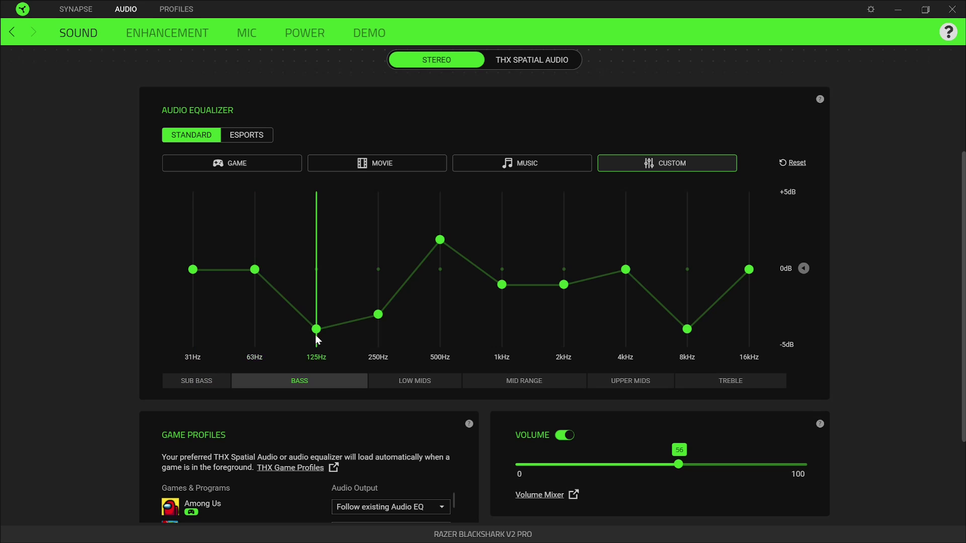
mouse_move(381, 314)
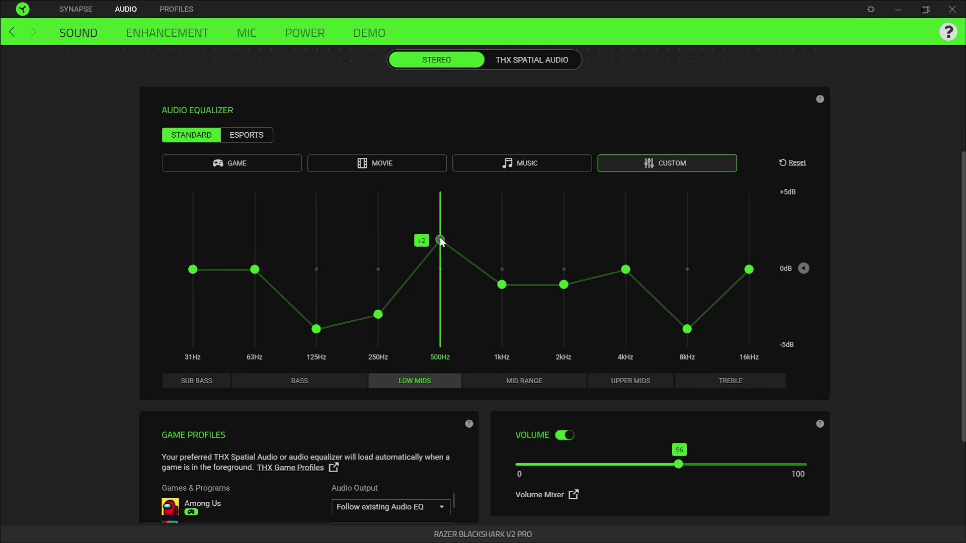
mouse_move(502, 284)
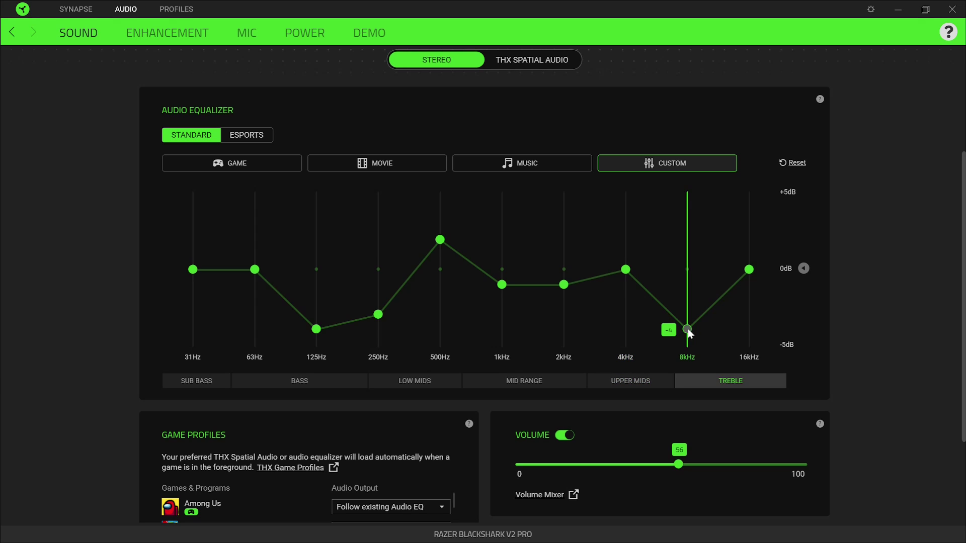
mouse_move(628, 272)
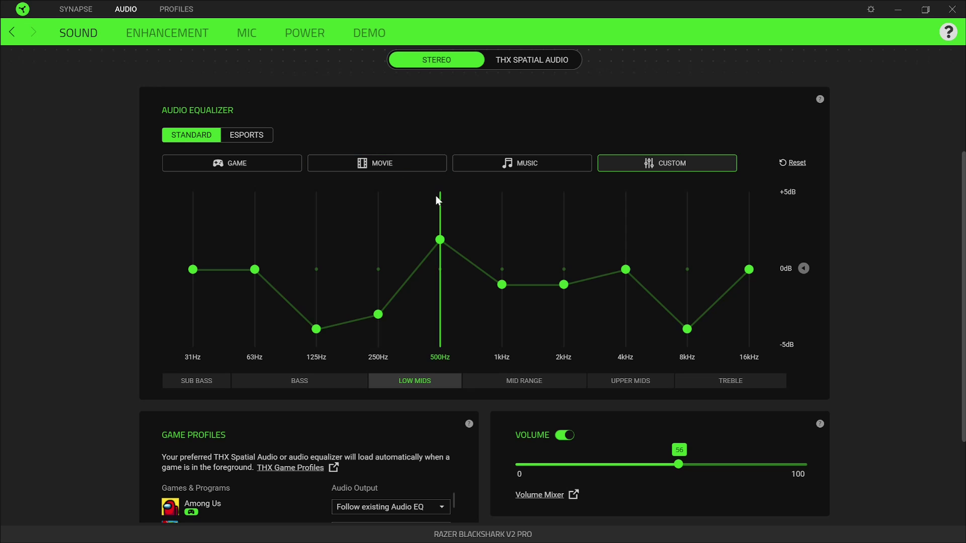
click(168, 44)
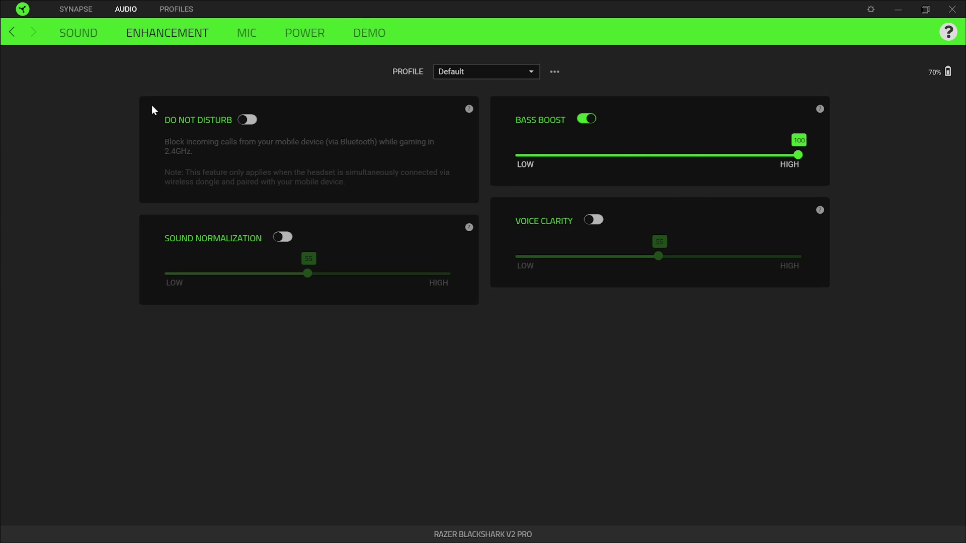
Switch from the enhancement settings to the headset's Mic page.
click(246, 44)
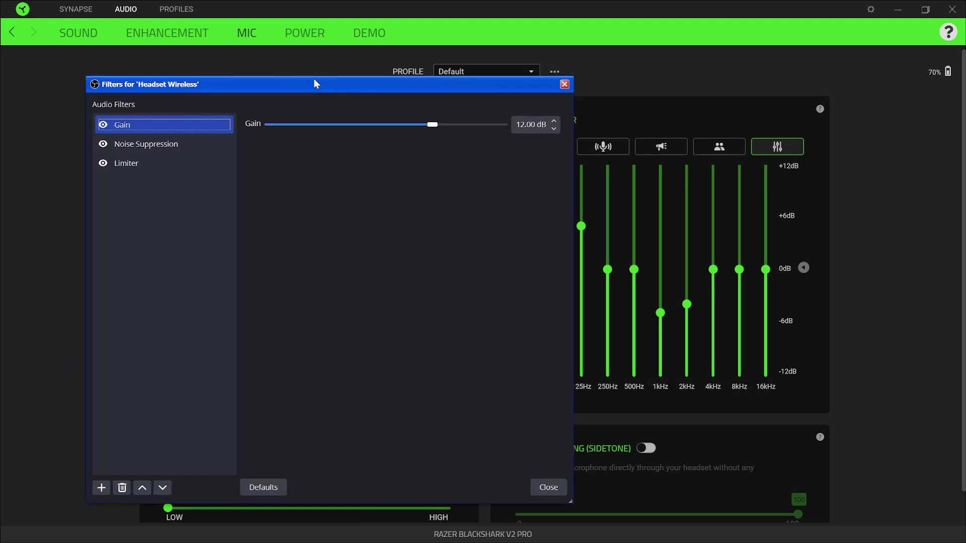
Review the Headset Wireless Noise Suppression, Limiter and Gain filters, then close the filters window.
drag(316, 82, 661, 87)
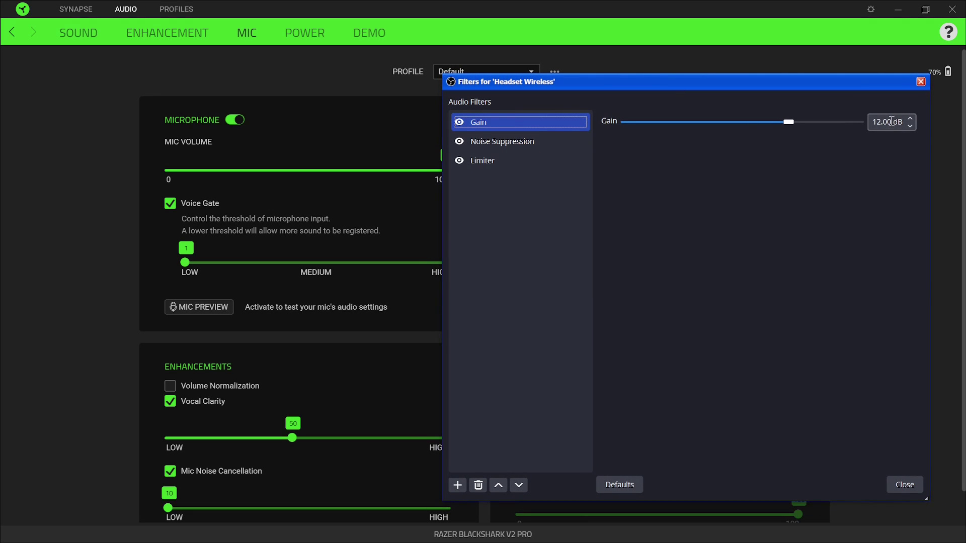
click(516, 143)
click(532, 162)
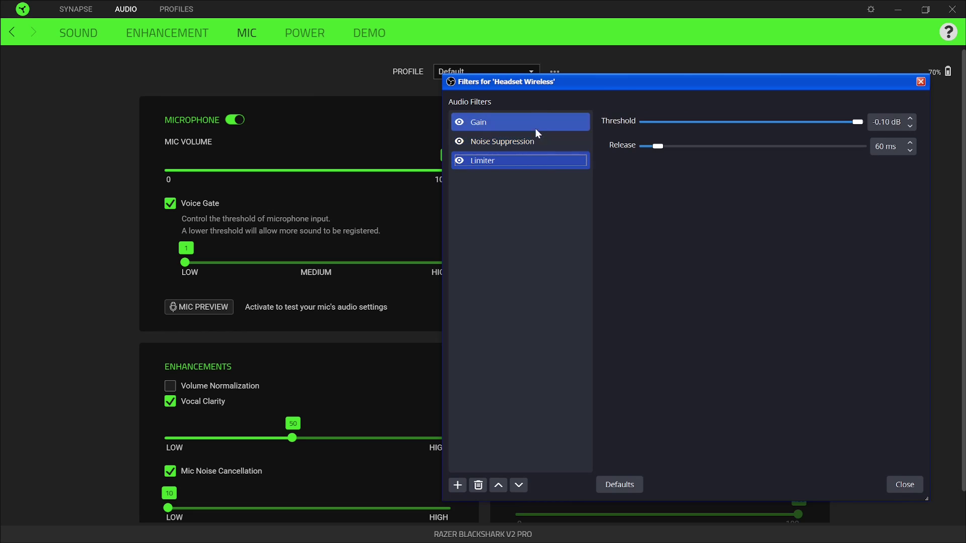
click(533, 123)
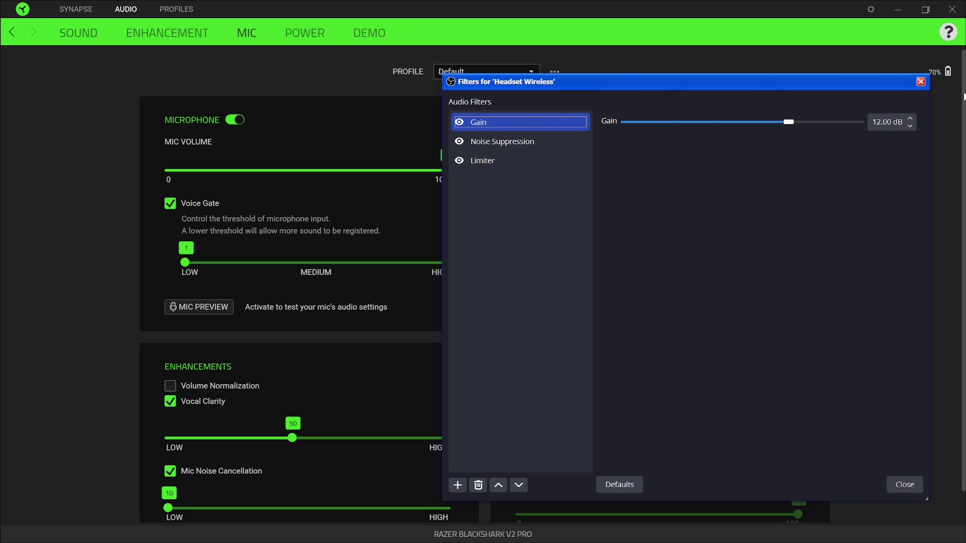
click(921, 82)
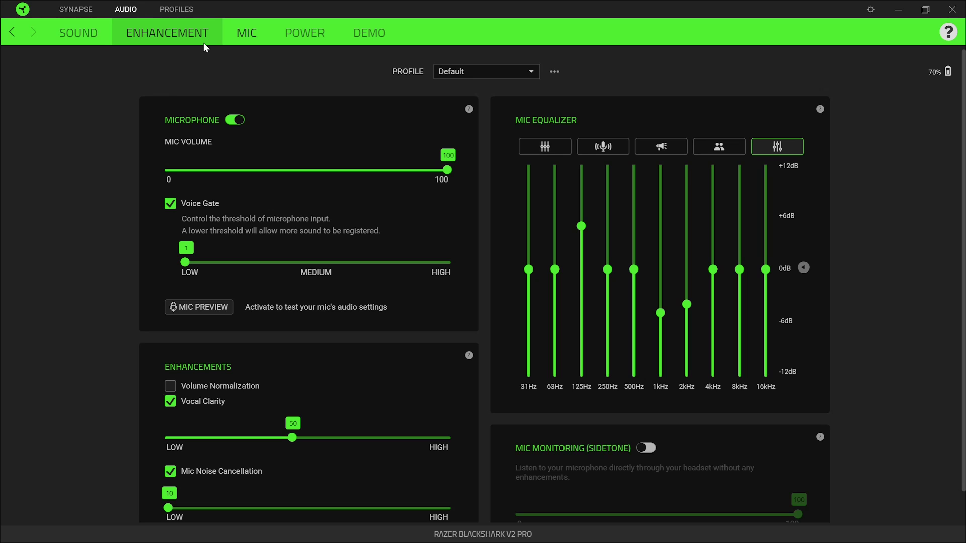
scroll(234, 267, down, 1)
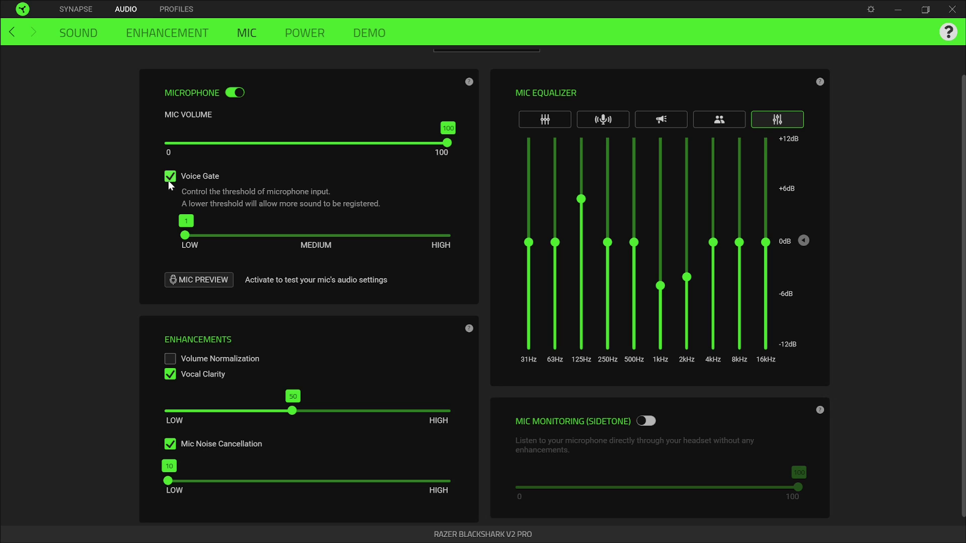
scroll(482, 325, down, 1)
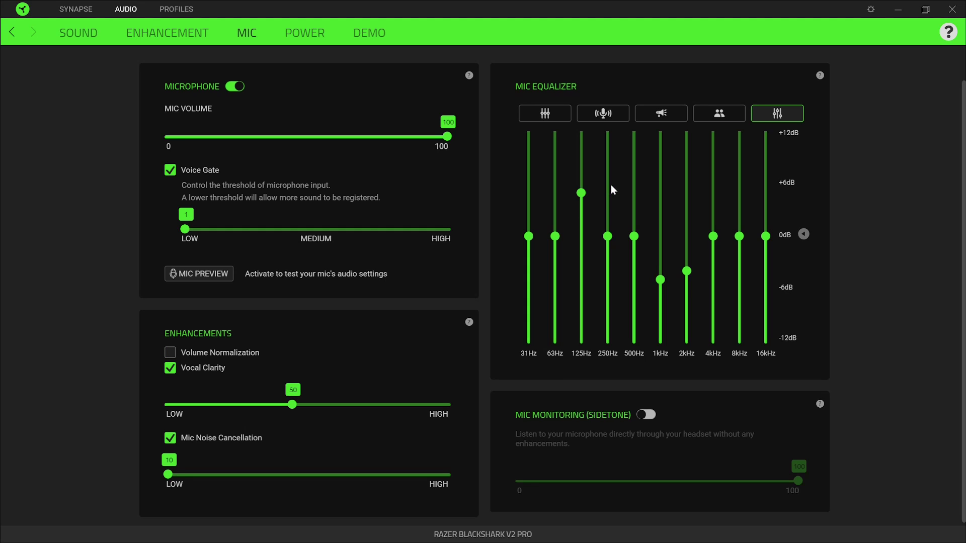
mouse_move(528, 237)
mouse_move(581, 195)
mouse_move(687, 271)
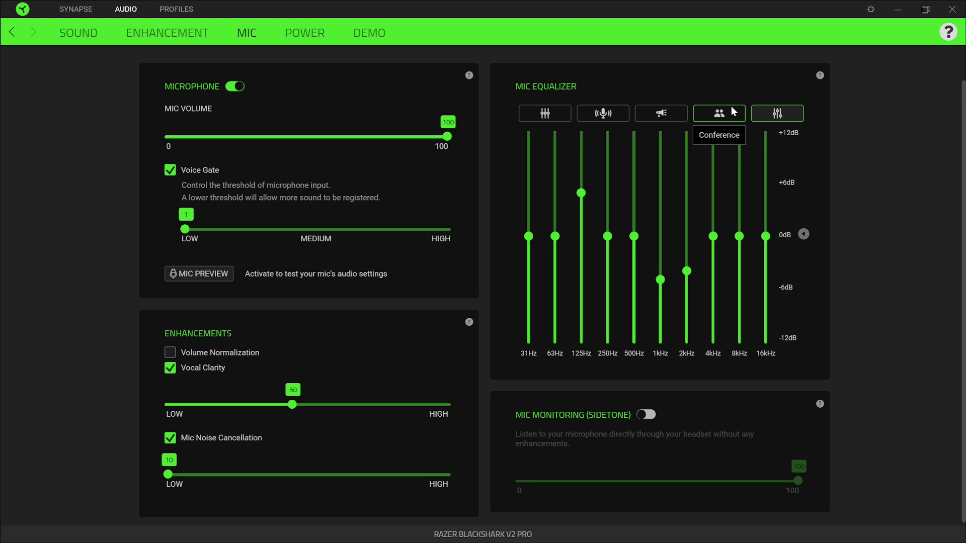
click(194, 371)
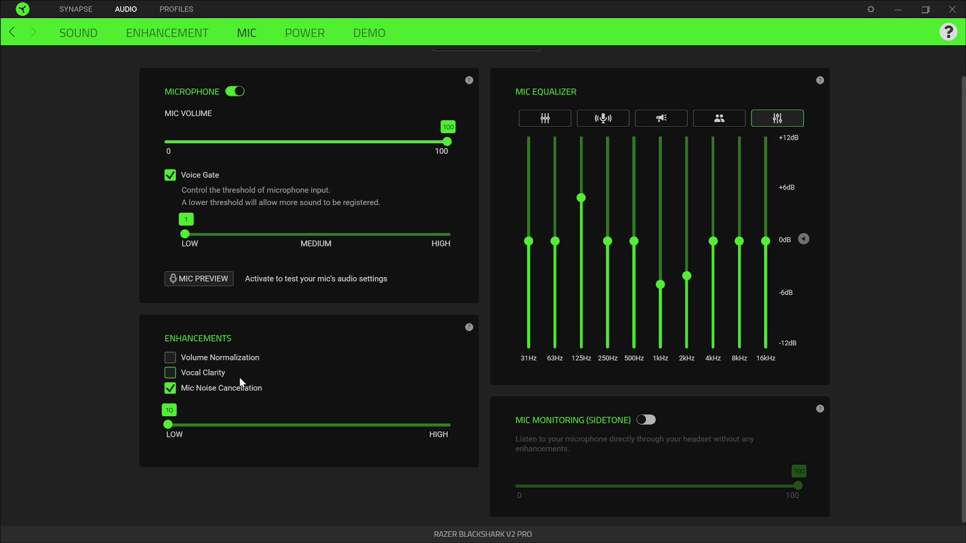
click(220, 375)
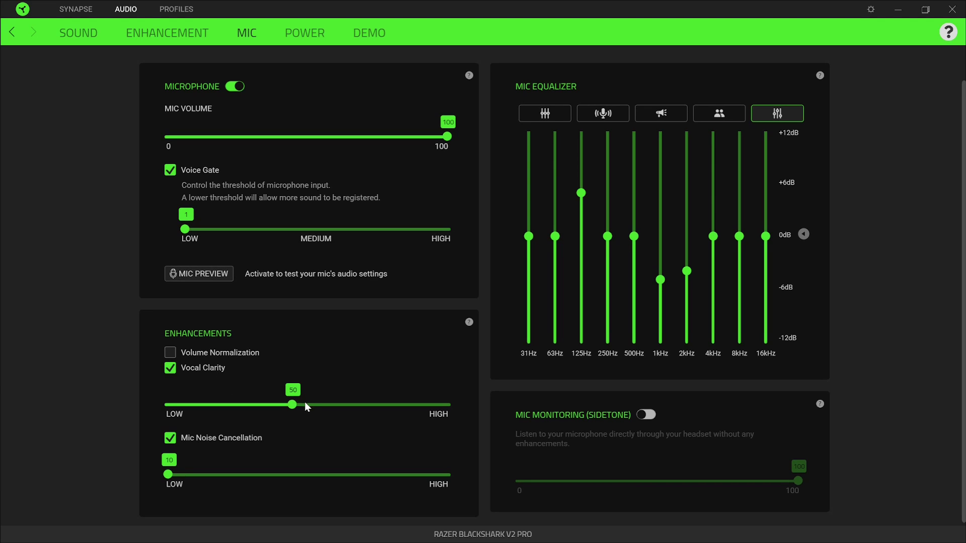
drag(289, 404, 127, 417)
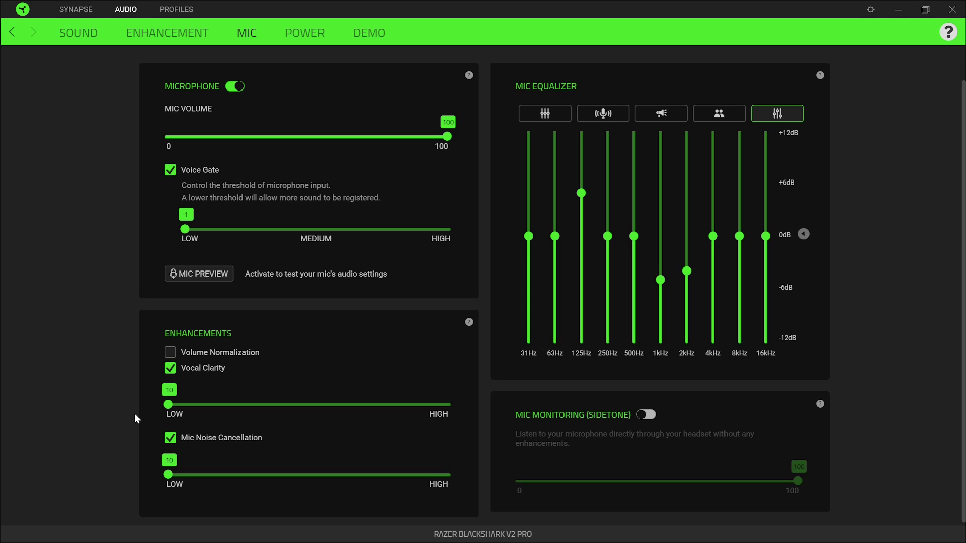
drag(170, 402, 506, 403)
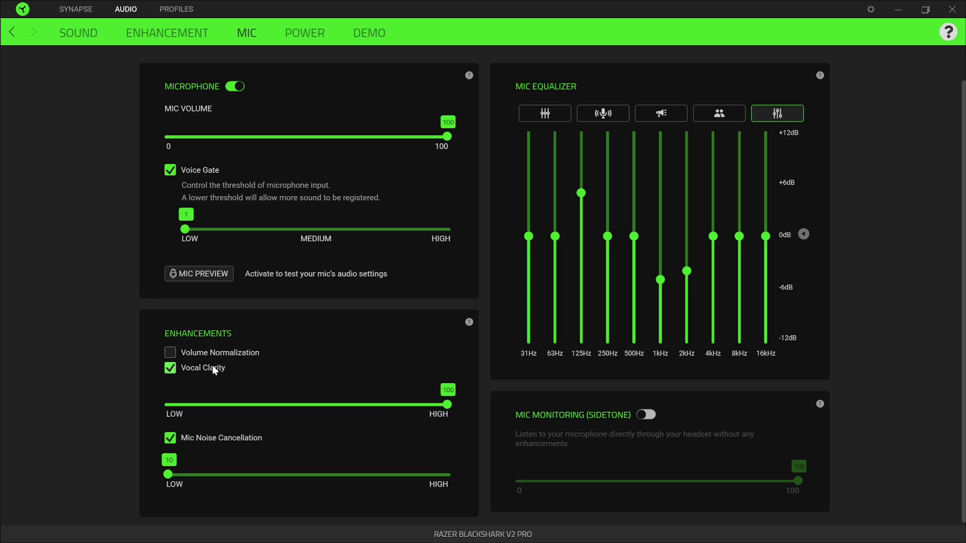
drag(446, 405, 304, 405)
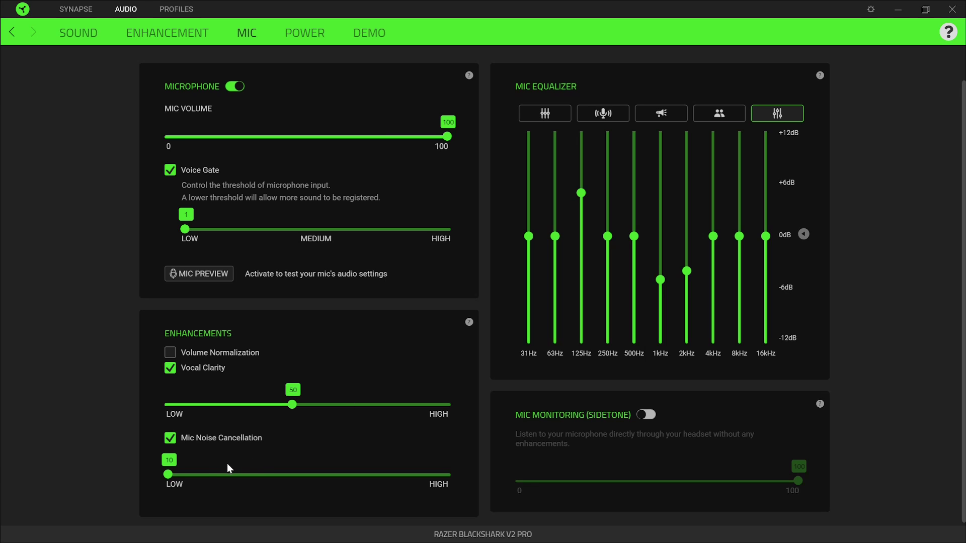
Try Mic Noise Cancellation at 100, return it to 10, then switch to a blank document.
drag(169, 475, 523, 489)
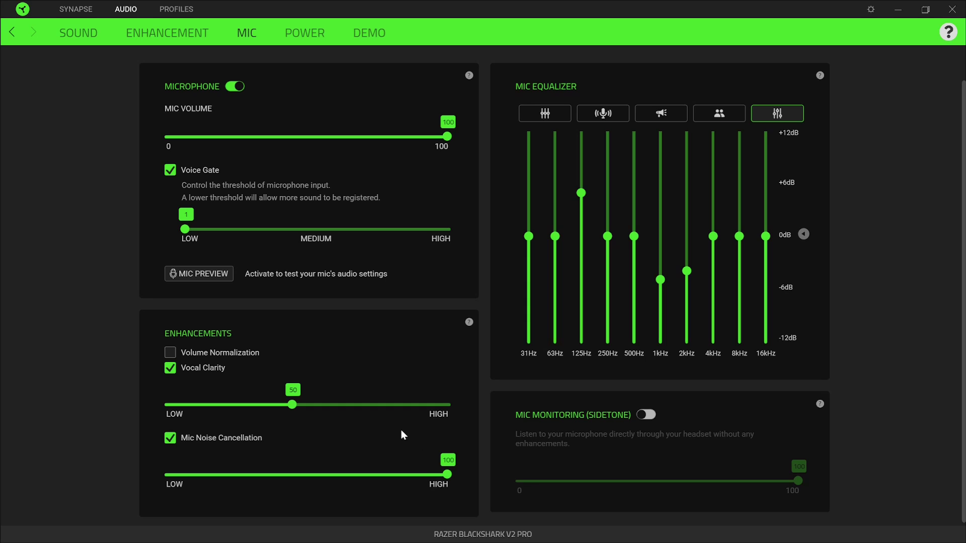
drag(446, 474, 109, 485)
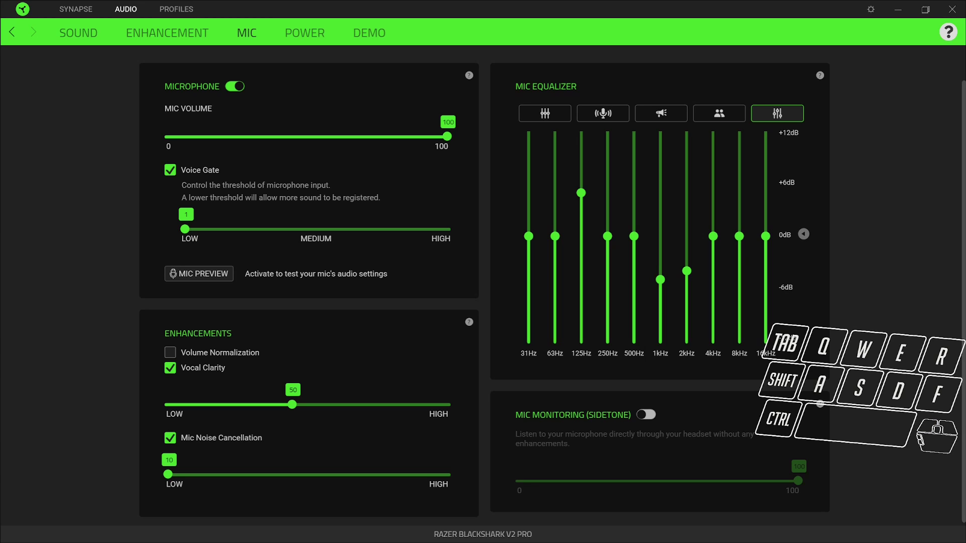
key(alt+Tab)
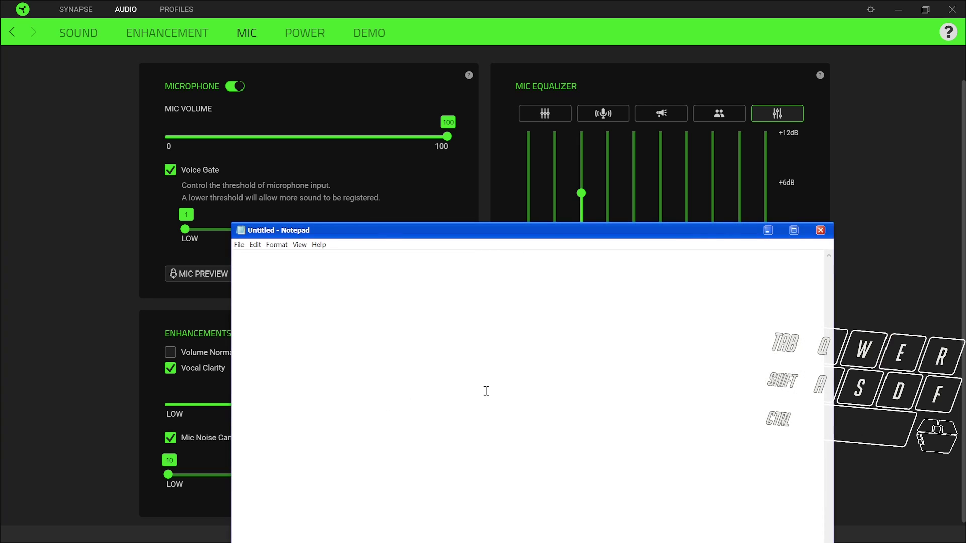
Type a line of random test characters and overwrite parts of it with 'd' and 'sd' strings.
text(sfonbfobnobnoinoin oi n ionoi wn)
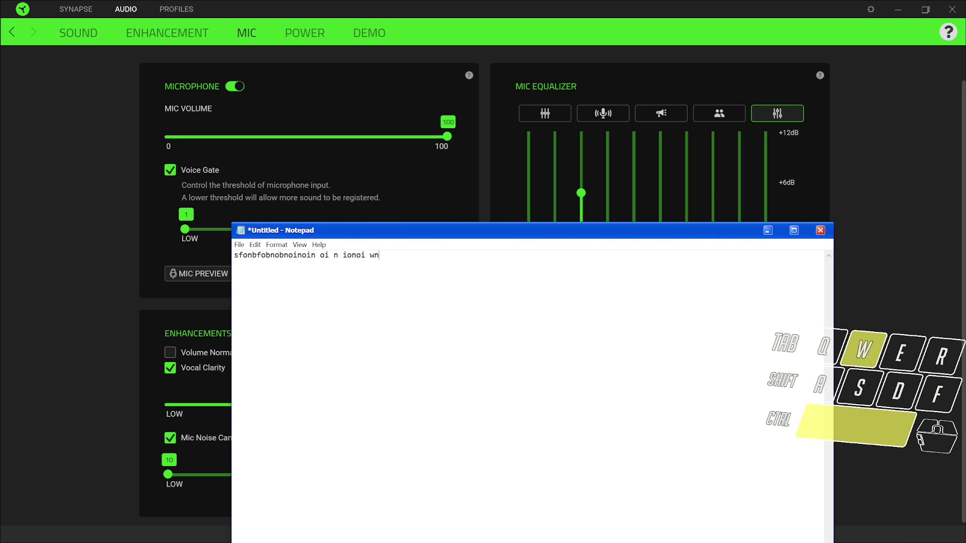
text(onwoinwoienfoiweenoiwe niwenfoiwen foiwn e ofinwe)
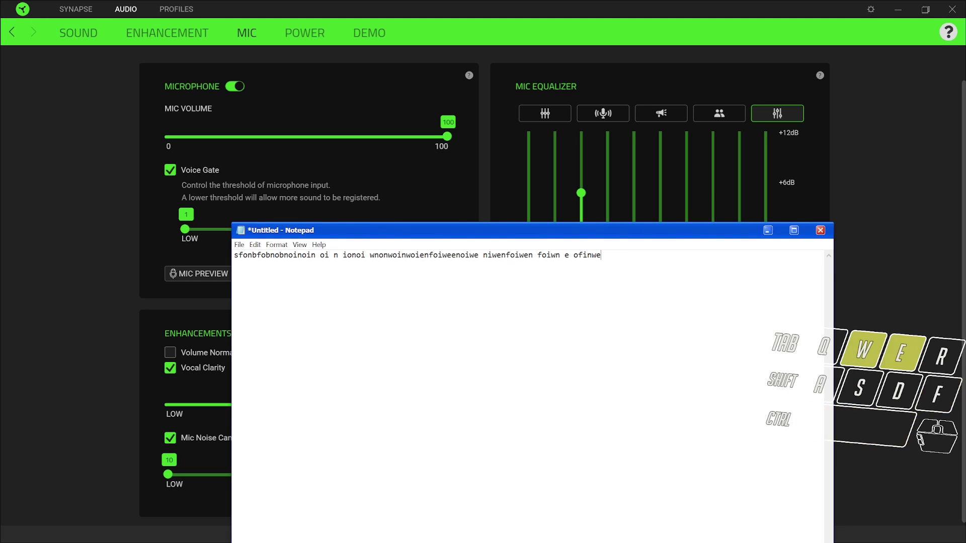
text(oifnsdoivnoiqn osdv d v)
drag(659, 257, 476, 319)
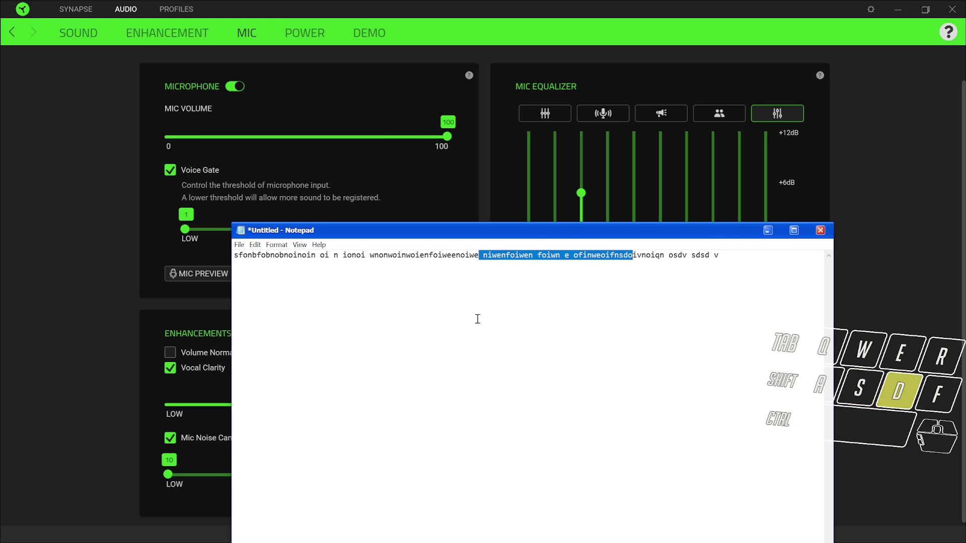
text(d)
drag(483, 256, 427, 308)
text(sd)
drag(435, 343, 373, 334)
text(ss sds sd v)
drag(528, 280, 381, 291)
text(ddv sd v d)
text( sd)
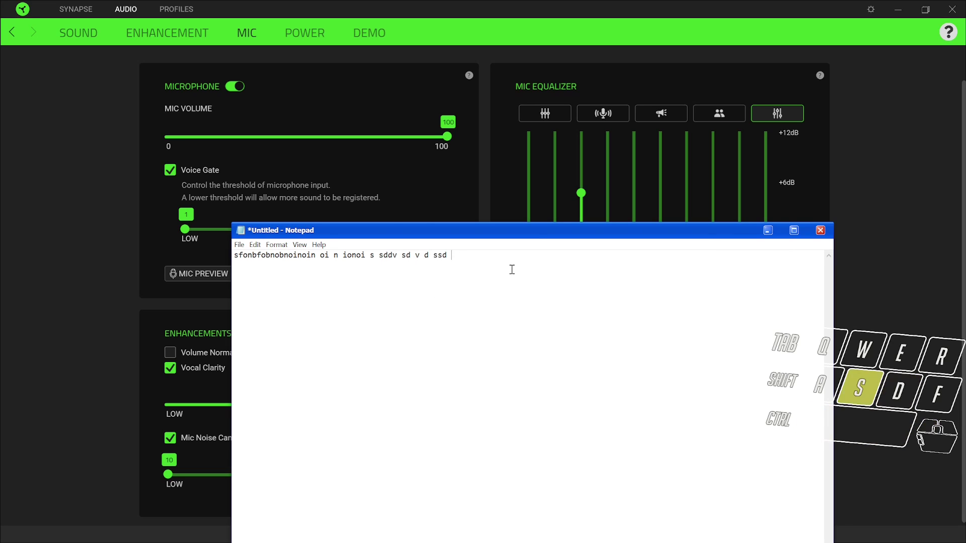
Keep overtyping the line's tail with short 'sd' strings, then close the test document.
drag(511, 269, 372, 302)
text(s sdsd sd)
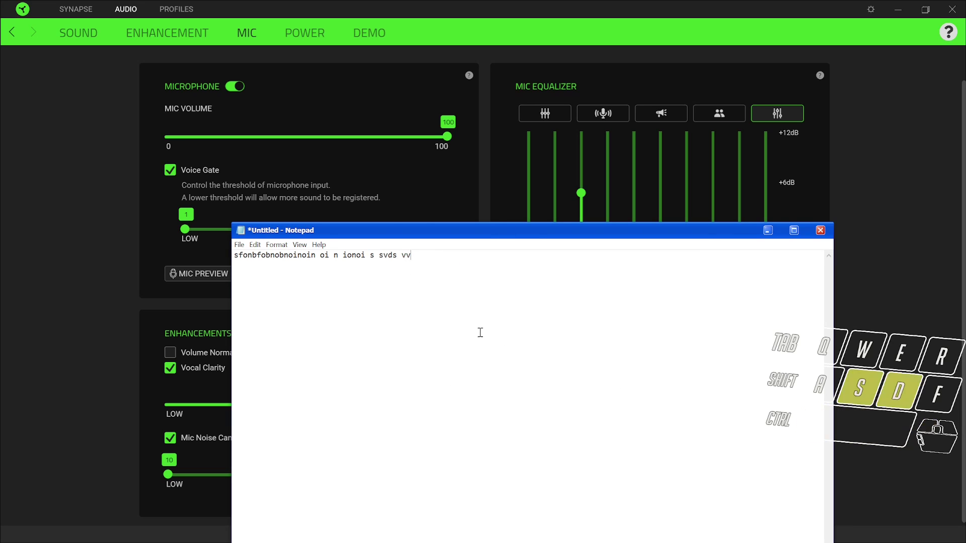
drag(478, 332, 324, 312)
text(sd sd )
text(v sd sd v)
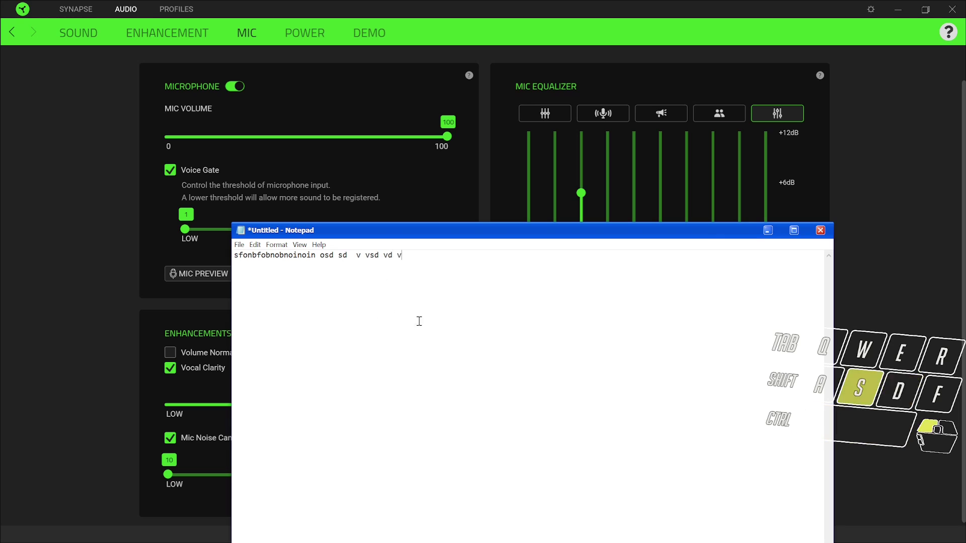
drag(418, 322, 284, 322)
text(sdsvdsd sd)
text( vd)
drag(345, 313, 313, 332)
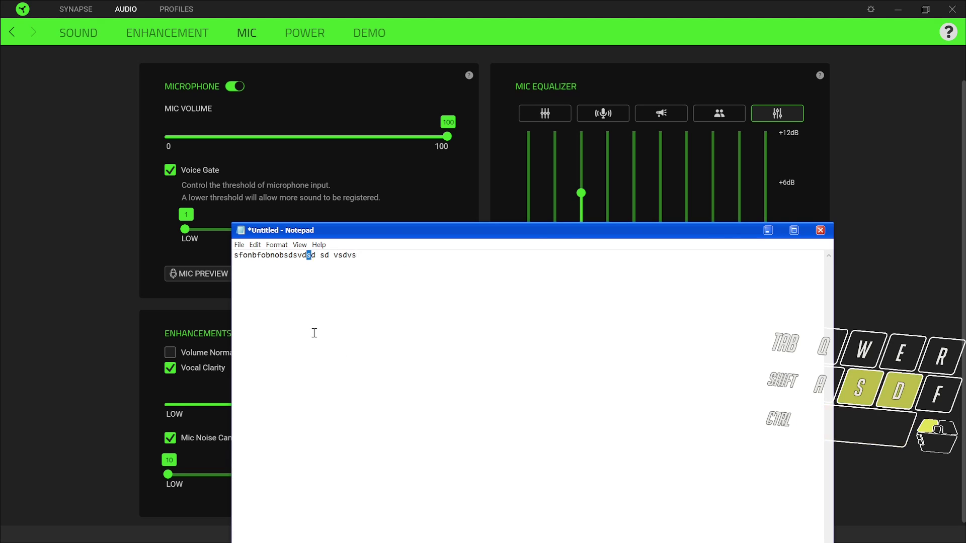
text(vd sd)
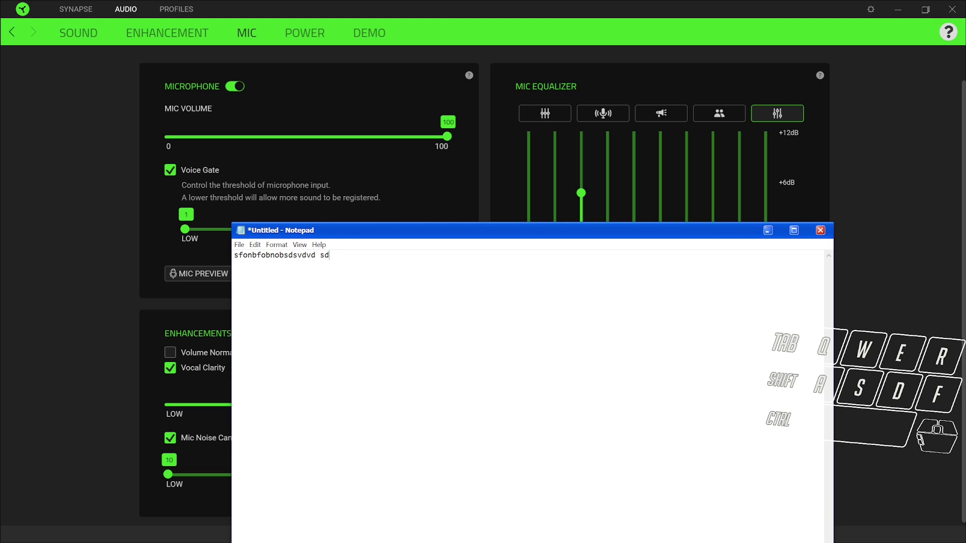
click(819, 230)
Discard the test text, then try the Default, Mic Boost and Broadcast mic EQ presets.
click(503, 279)
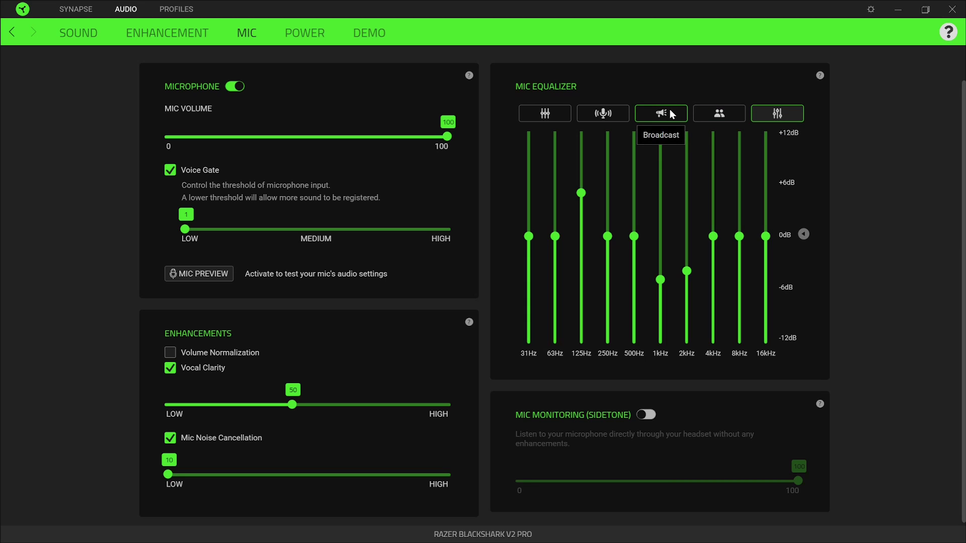
click(525, 121)
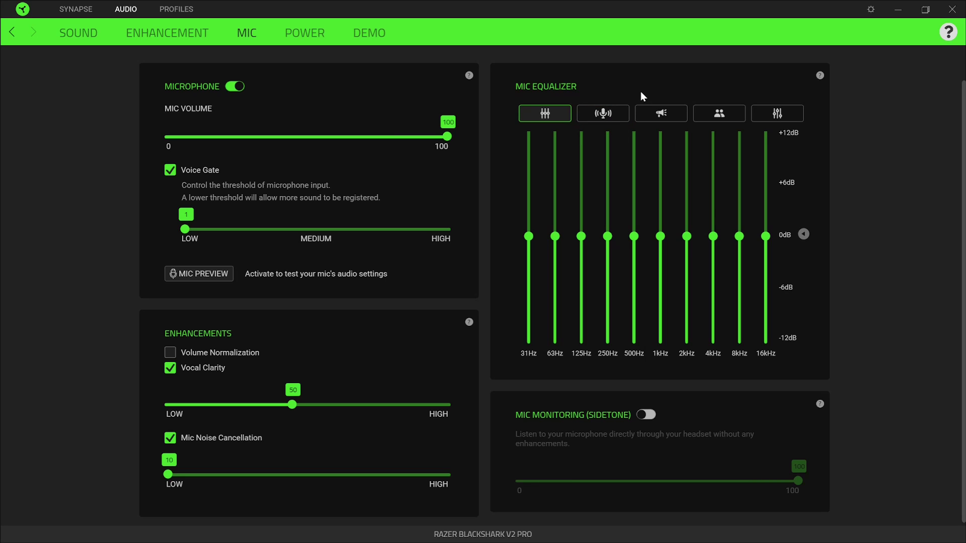
click(617, 112)
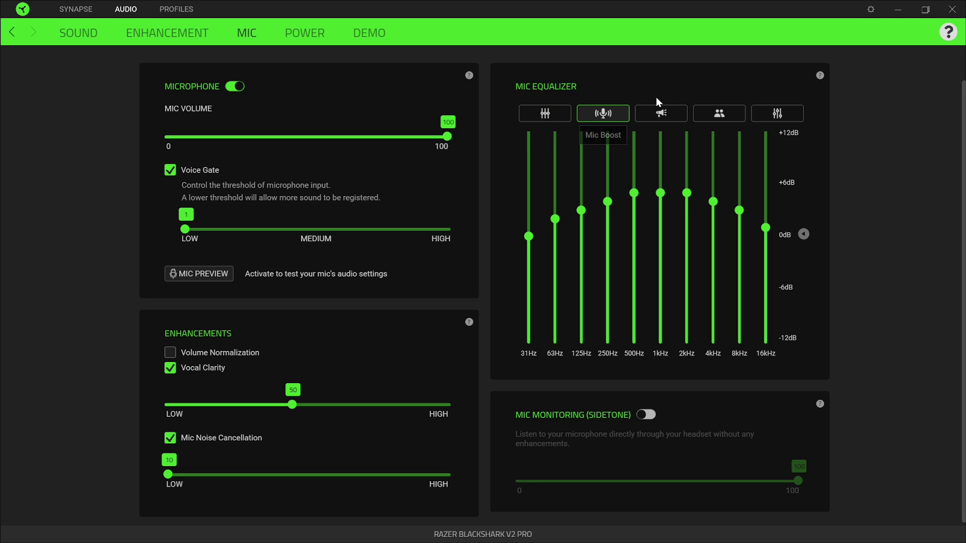
click(663, 116)
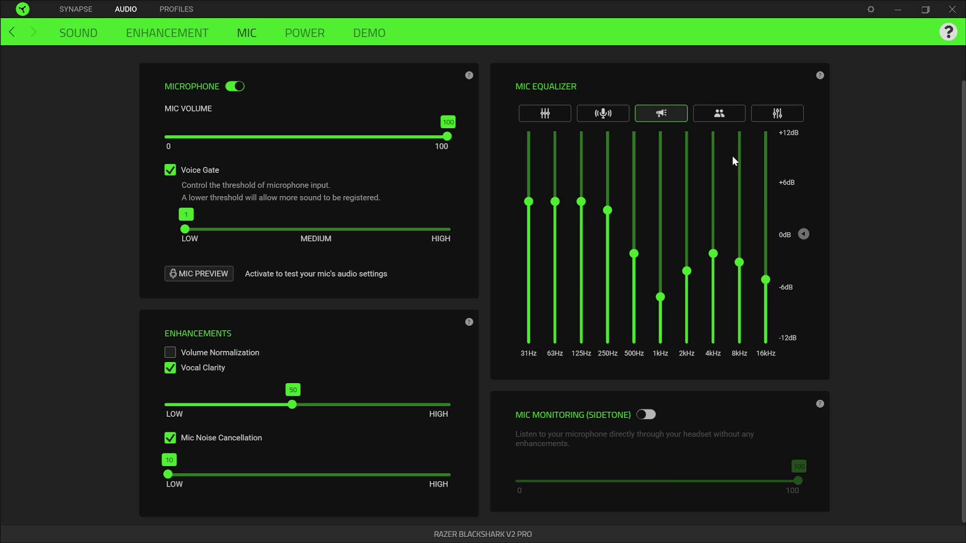
Preview the Conference mic EQ preset, then return to the Custom curve.
click(720, 117)
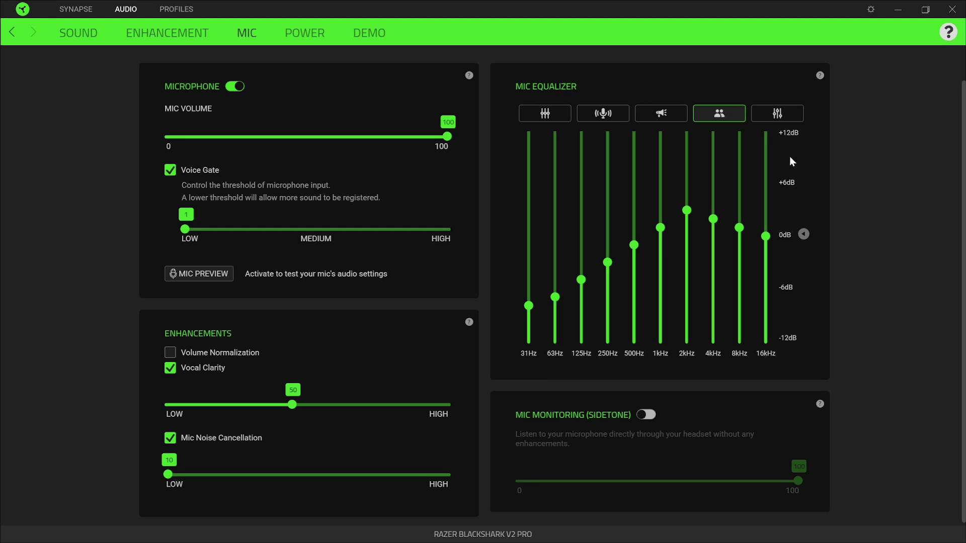
click(787, 114)
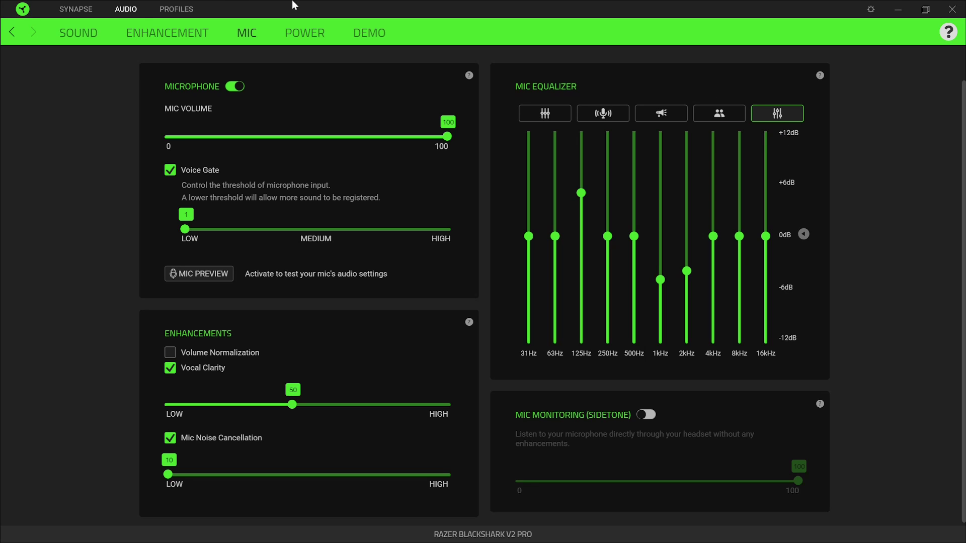
Browse the Power, Demo and Mic pages, ending on the Sound page's custom EQ.
click(280, 24)
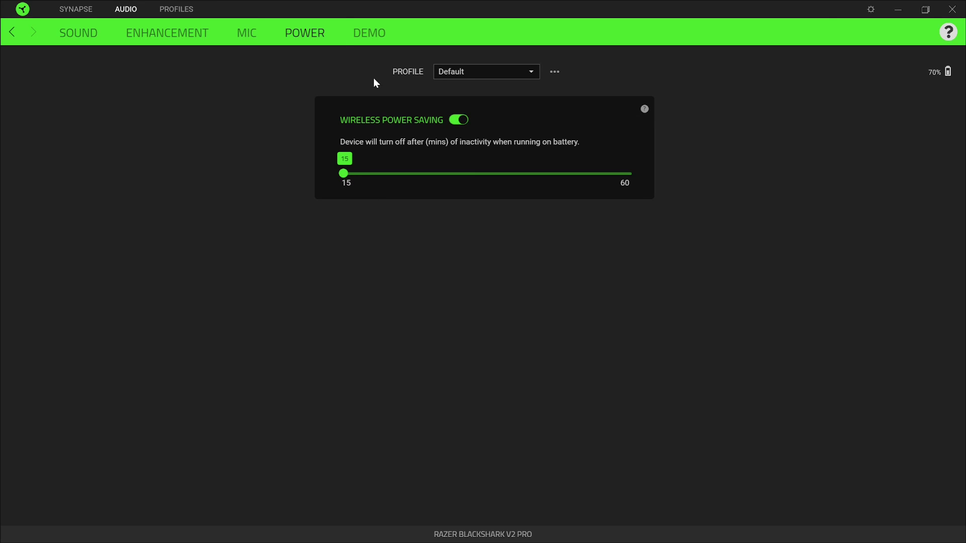
click(371, 33)
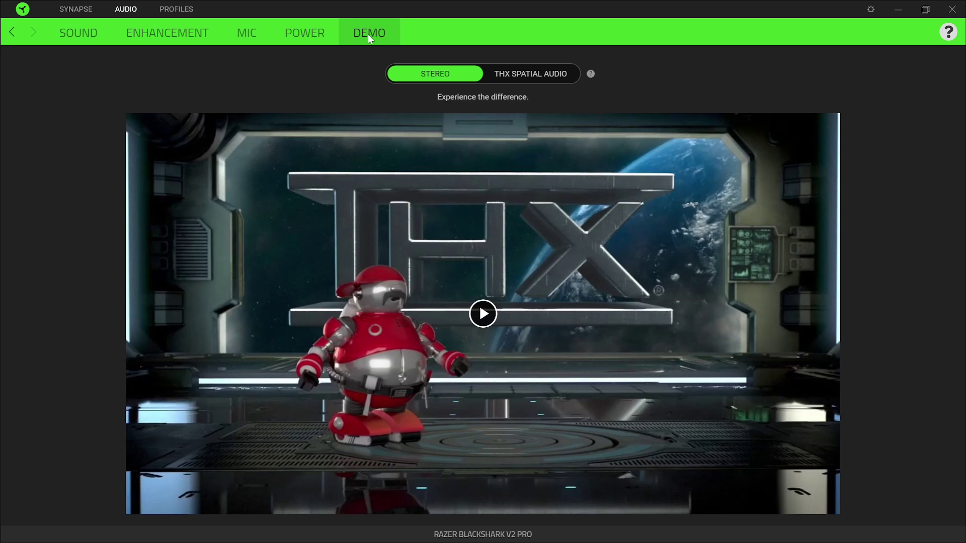
click(311, 32)
click(241, 31)
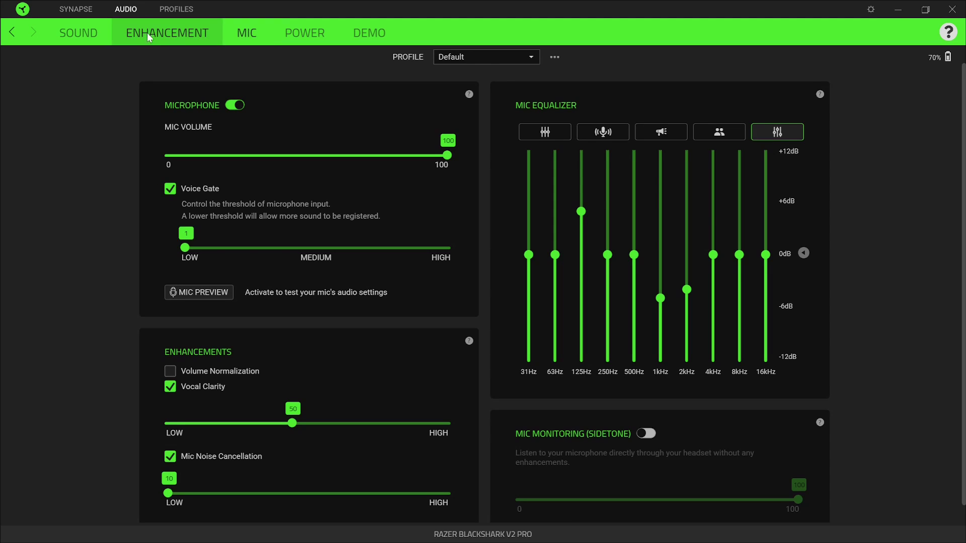
click(82, 32)
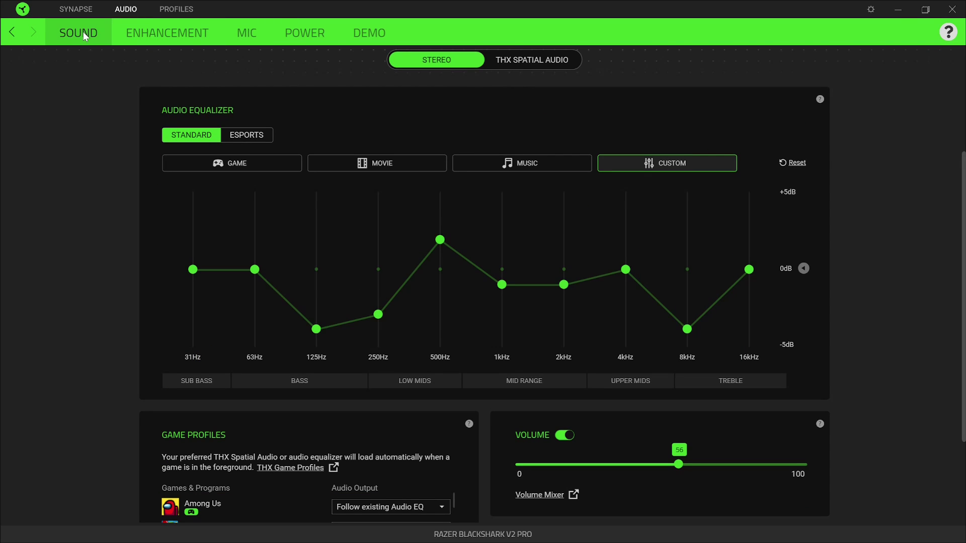